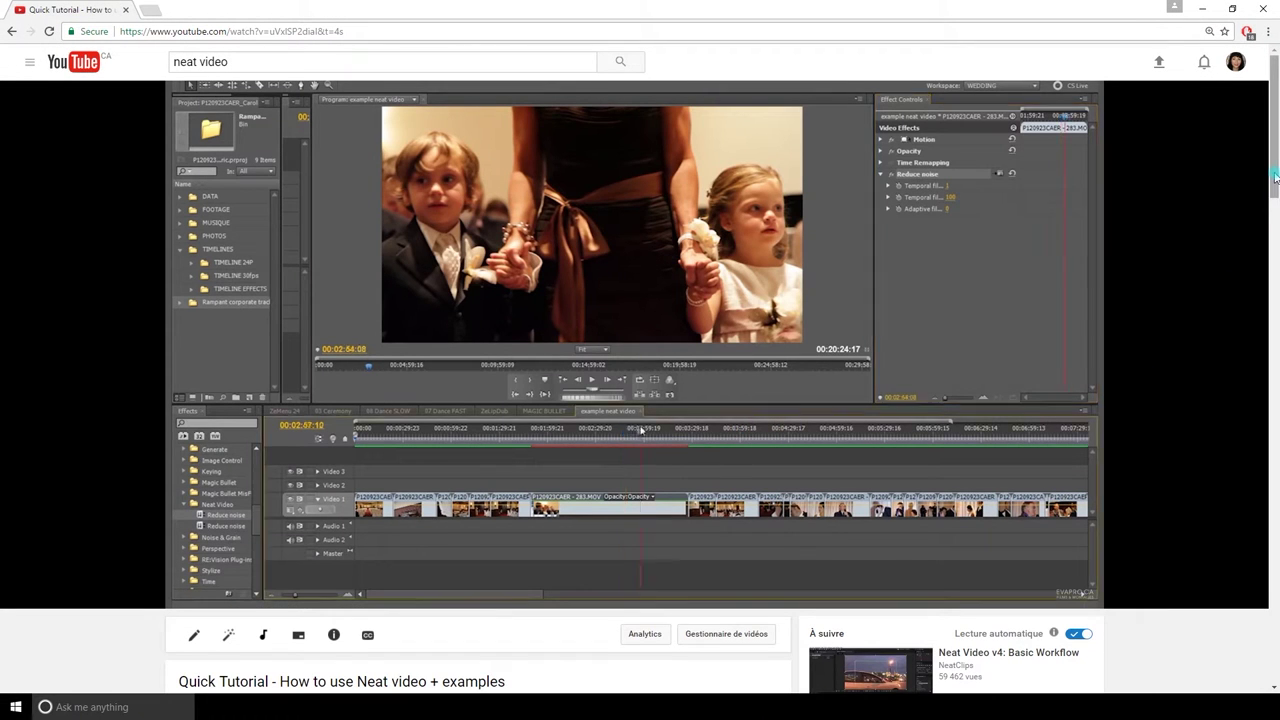
- Highlight a viewer comment about the denoiser comparison in the tutorial's comments
{"action": "left_click_drag", "start_coordinate": [219, 428], "coordinate": [300, 428]}
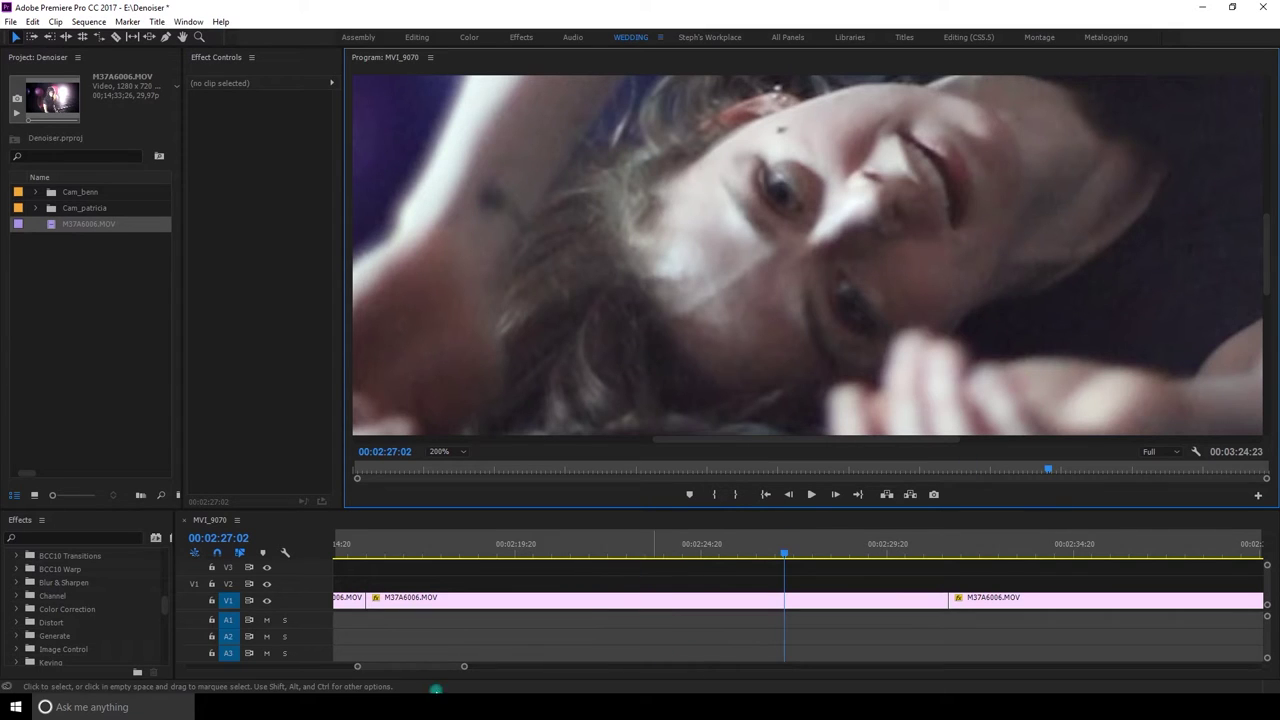
- Expand the Magic Bullet effects group and narrow the preview to give settings more room
{"action": "scroll", "coordinate": [31, 607], "scroll_direction": "down", "scroll_amount": 2}
{"action": "left_click", "coordinate": [17, 623]}
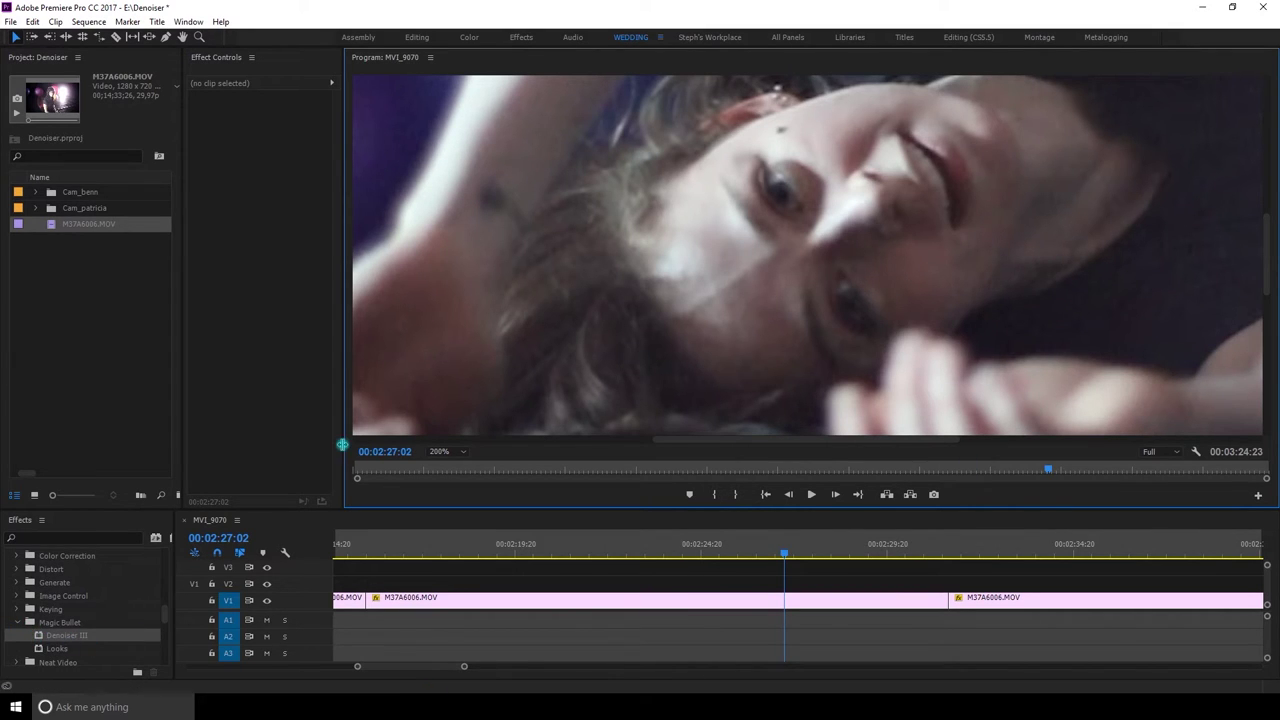
{"action": "left_click_drag", "start_coordinate": [342, 444], "coordinate": [491, 440]}
{"action": "left_click", "coordinate": [768, 572]}
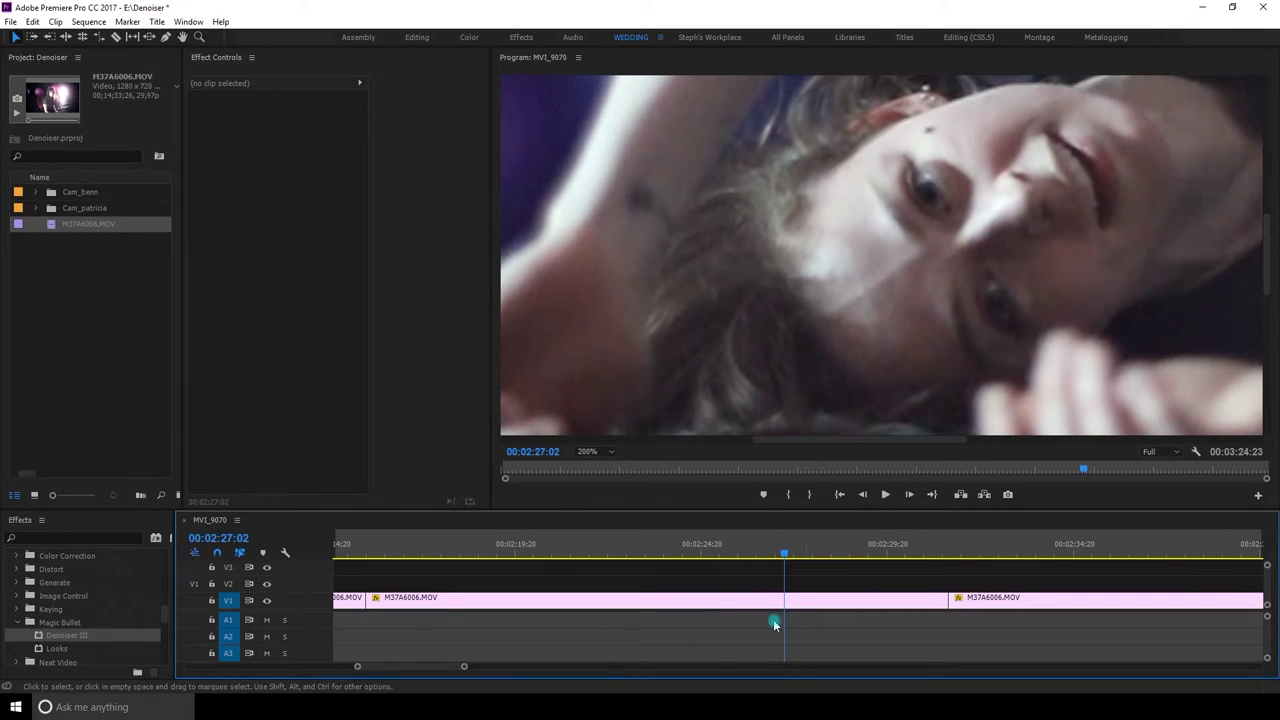
- Apply Magic Bullet Looks to the M37A6006.MOV dance clip and open its look editor
{"action": "left_click", "coordinate": [477, 629]}
{"action": "left_click_drag", "start_coordinate": [52, 636], "coordinate": [55, 646]}
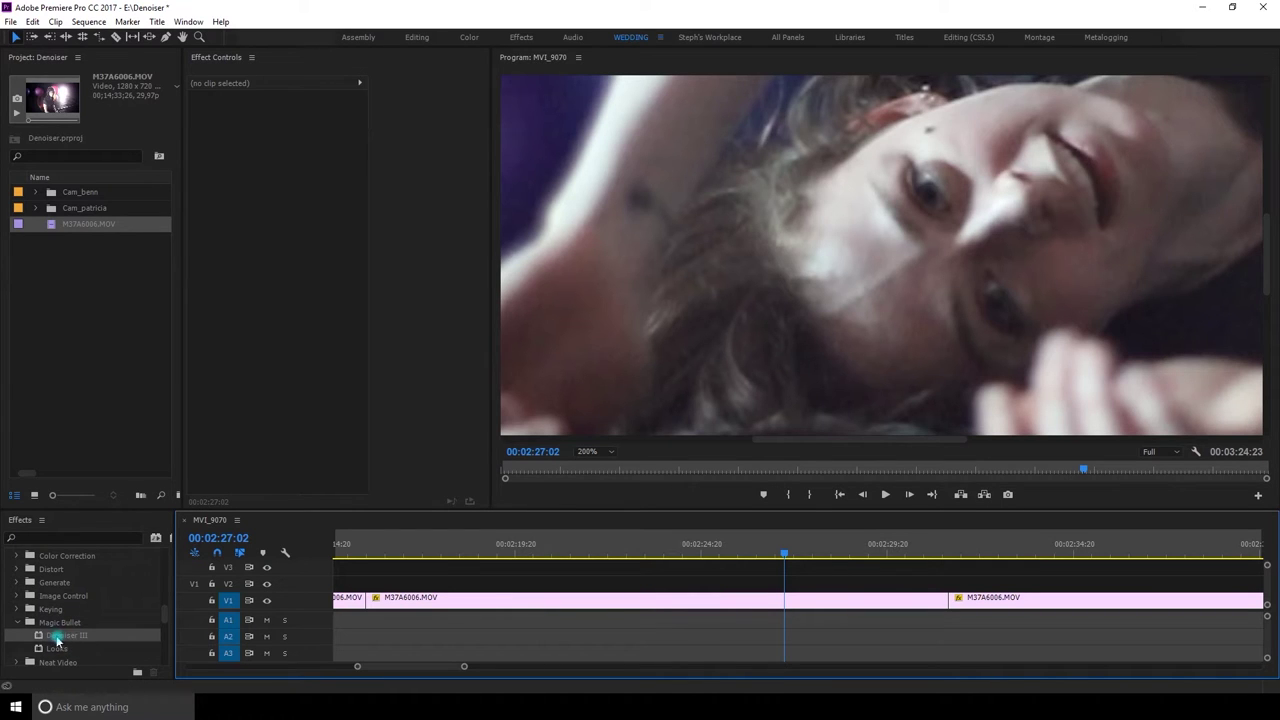
{"action": "left_click_drag", "start_coordinate": [38, 637], "coordinate": [57, 649]}
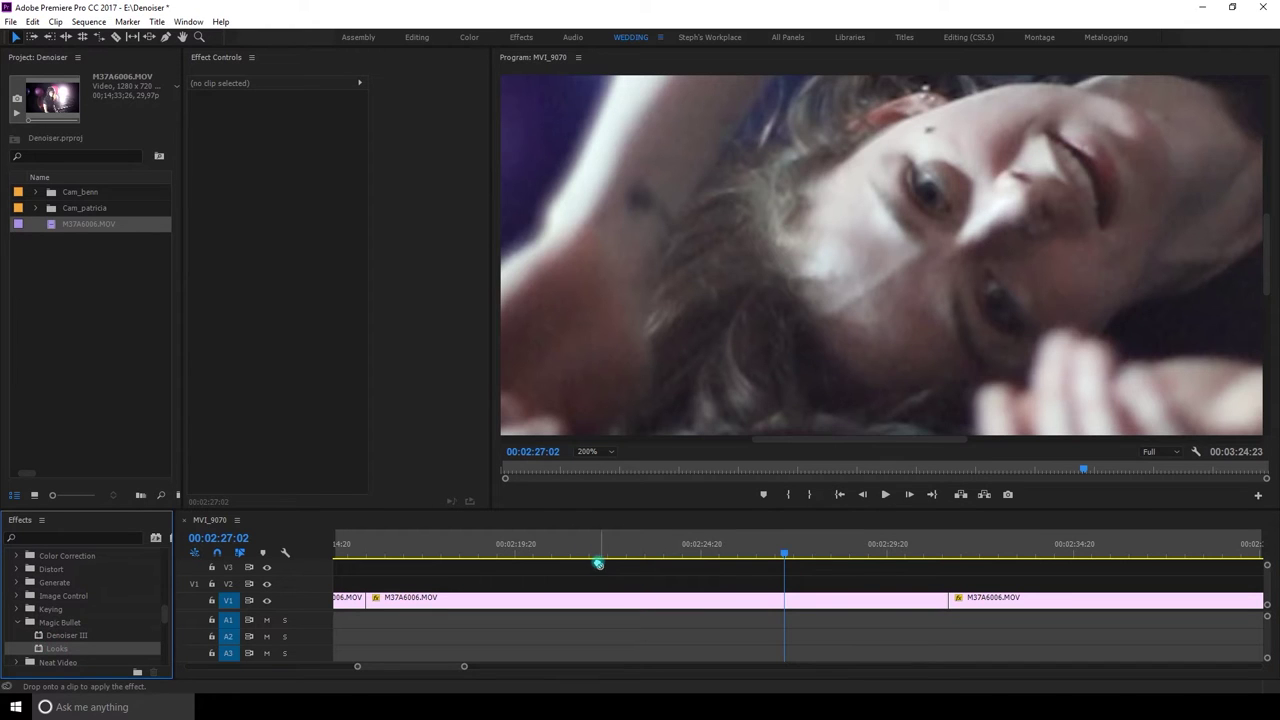
{"action": "left_click_drag", "start_coordinate": [757, 597], "coordinate": [757, 597]}
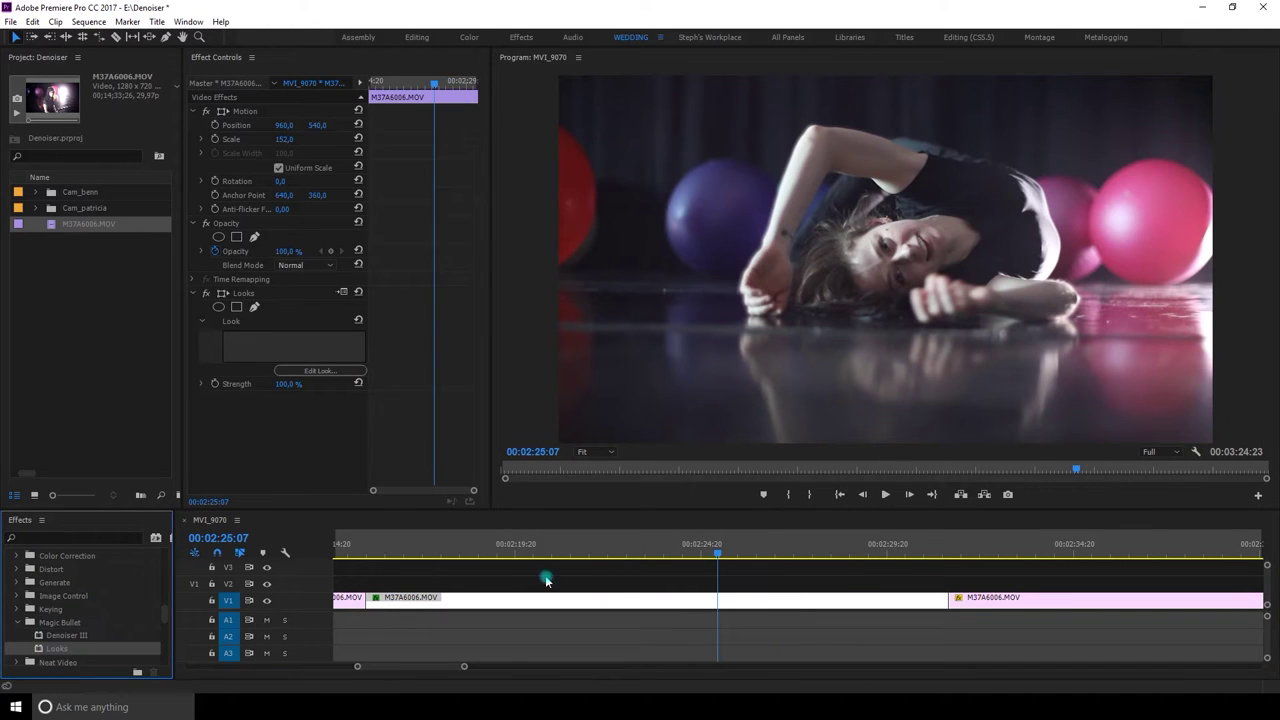
{"action": "left_click", "coordinate": [342, 371]}
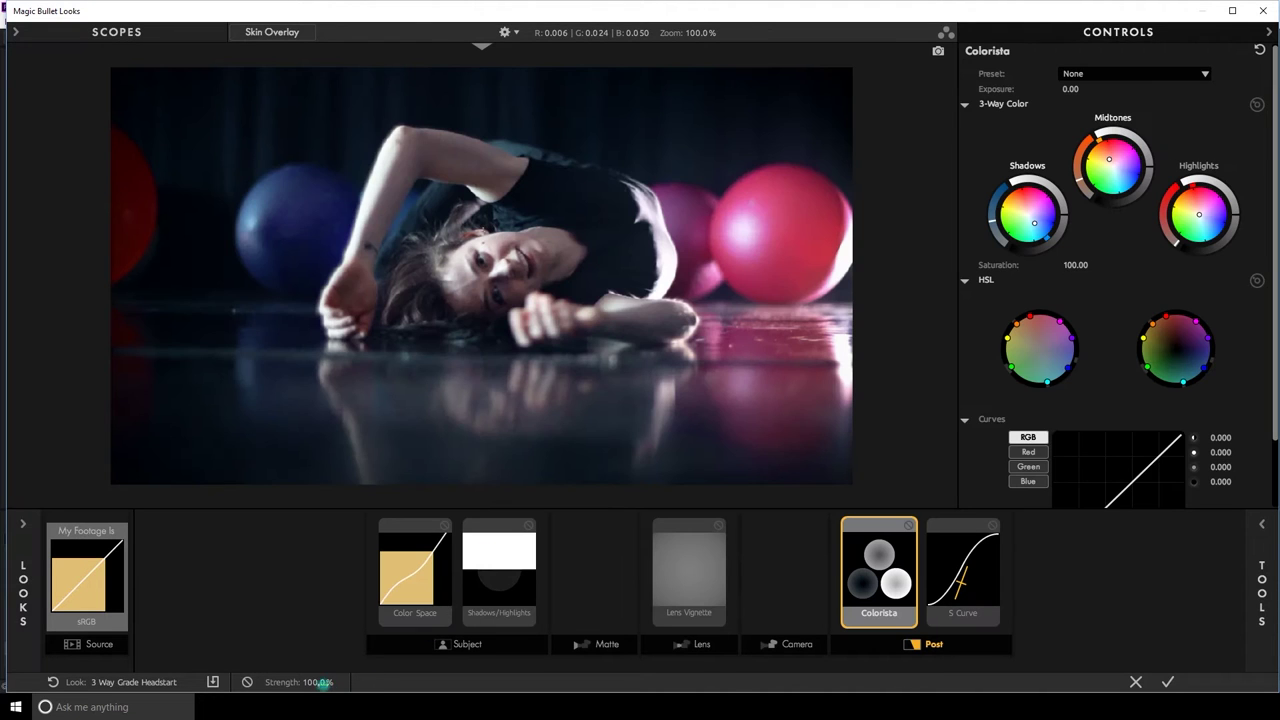
- Lower the 3 Way Grade Headstart look's strength to 76.5% and commit the grade
{"action": "mouse_move", "coordinate": [320, 682]}
{"action": "left_mouse_down"}
{"action": "mouse_move", "coordinate": [306, 682]}
{"action": "mouse_move", "coordinate": [326, 686]}
{"action": "left_mouse_up"}
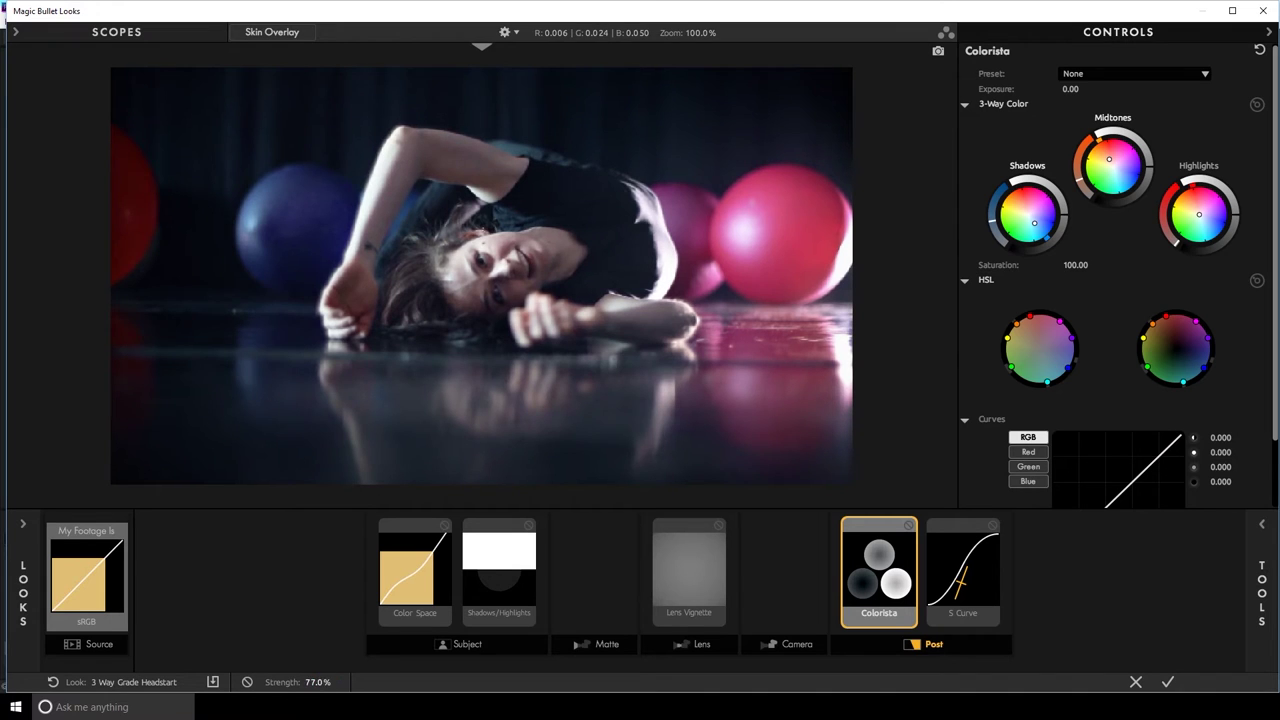
{"action": "left_click", "coordinate": [1167, 682]}
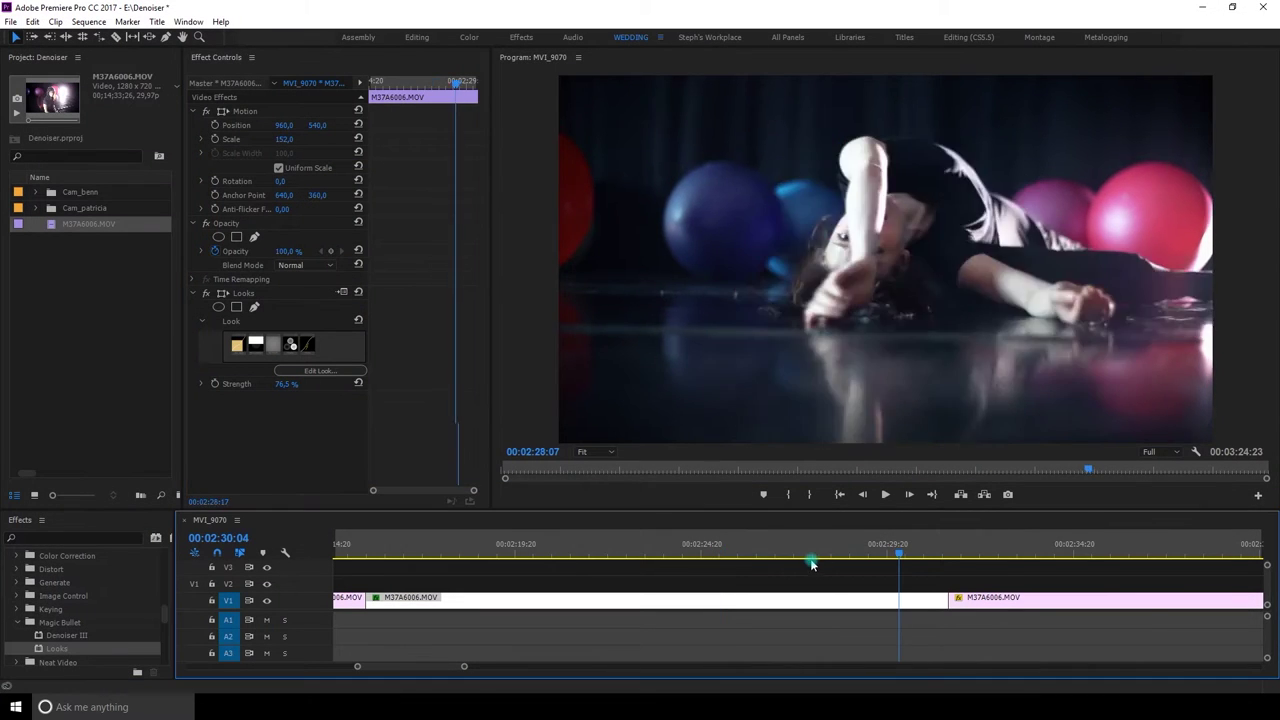
- At frame 00:02:25:16, add Denoiser III to the clip above the Looks grade
{"action": "left_click", "coordinate": [731, 558]}
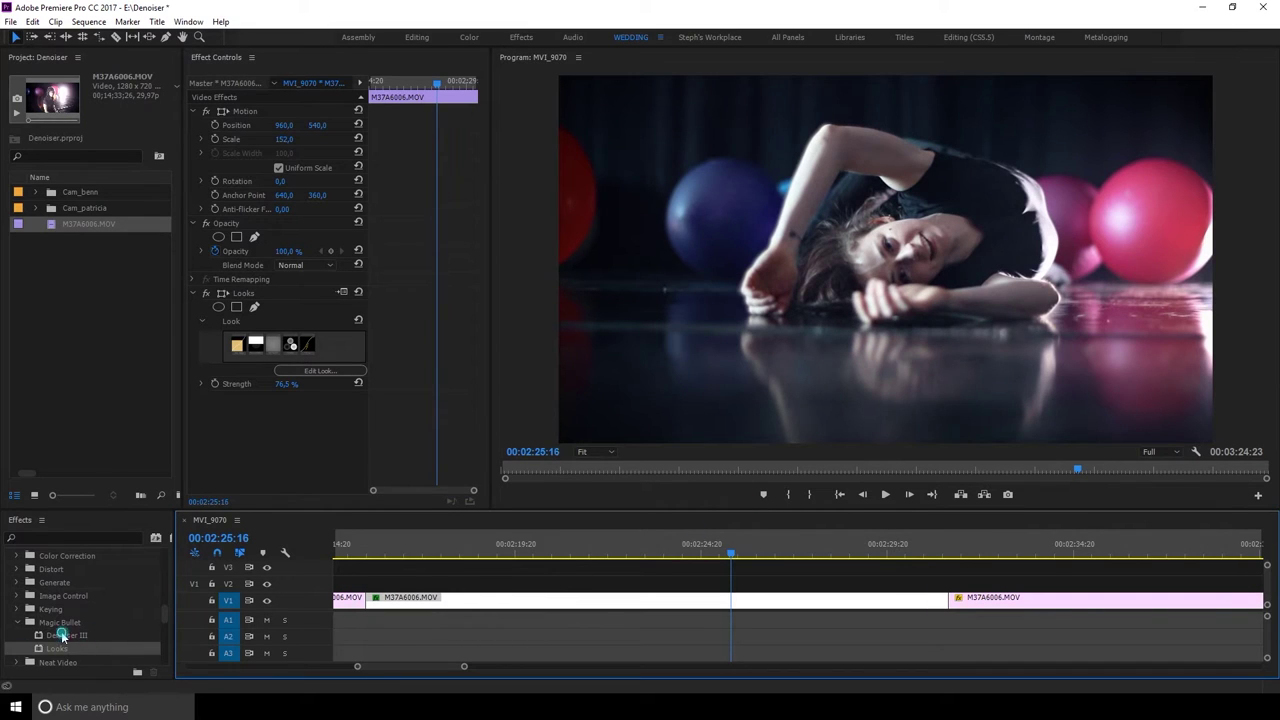
{"action": "left_click", "coordinate": [62, 636]}
{"action": "left_click_drag", "start_coordinate": [232, 320], "coordinate": [240, 296]}
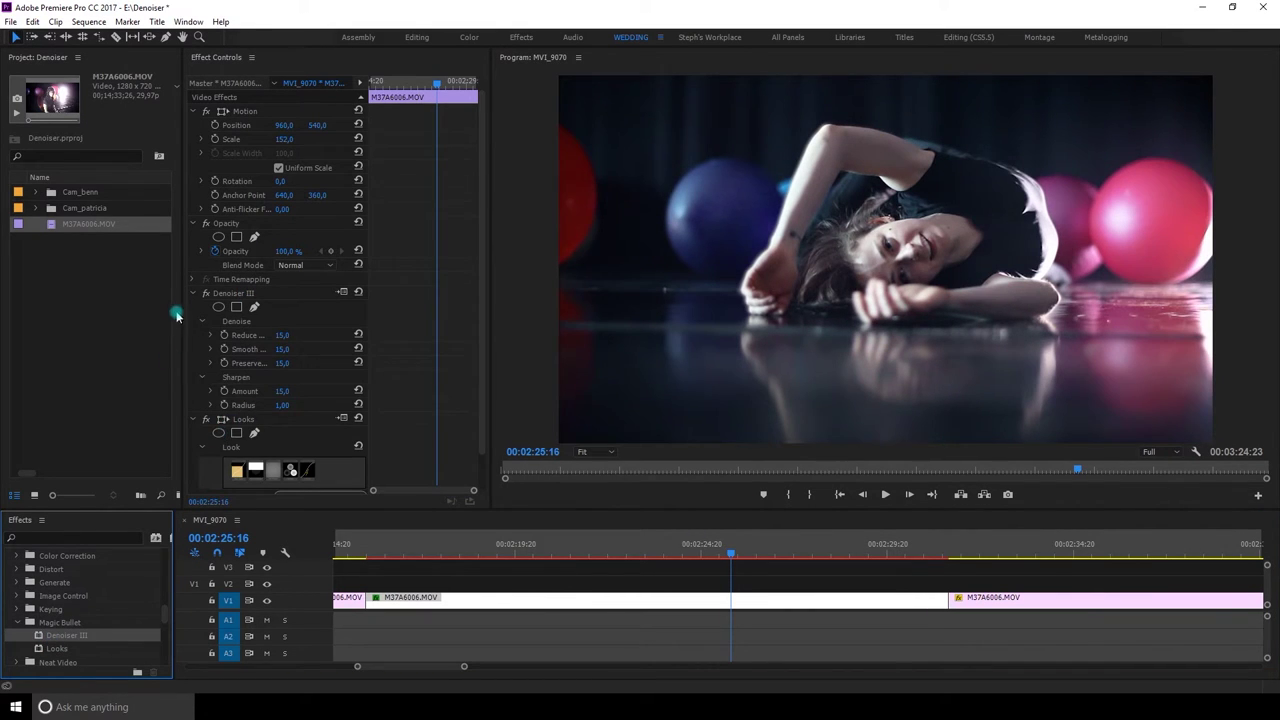
{"action": "left_click", "coordinate": [196, 443]}
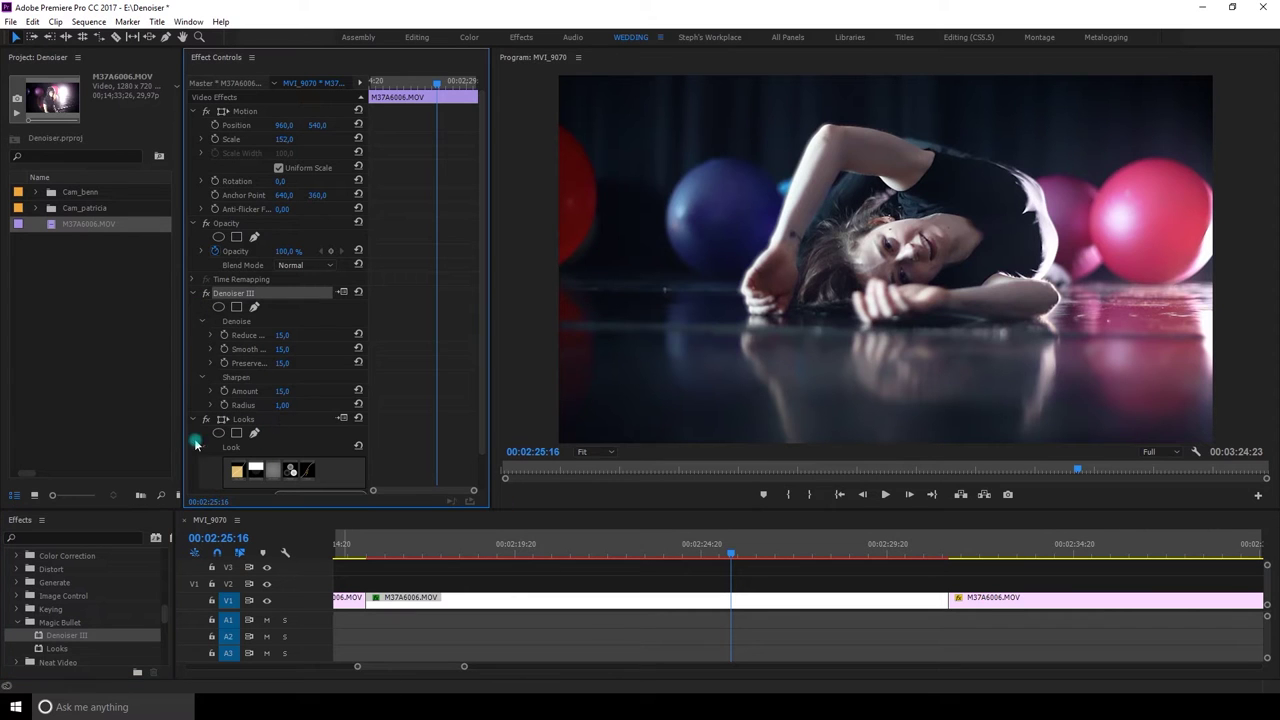
{"action": "left_click", "coordinate": [207, 420]}
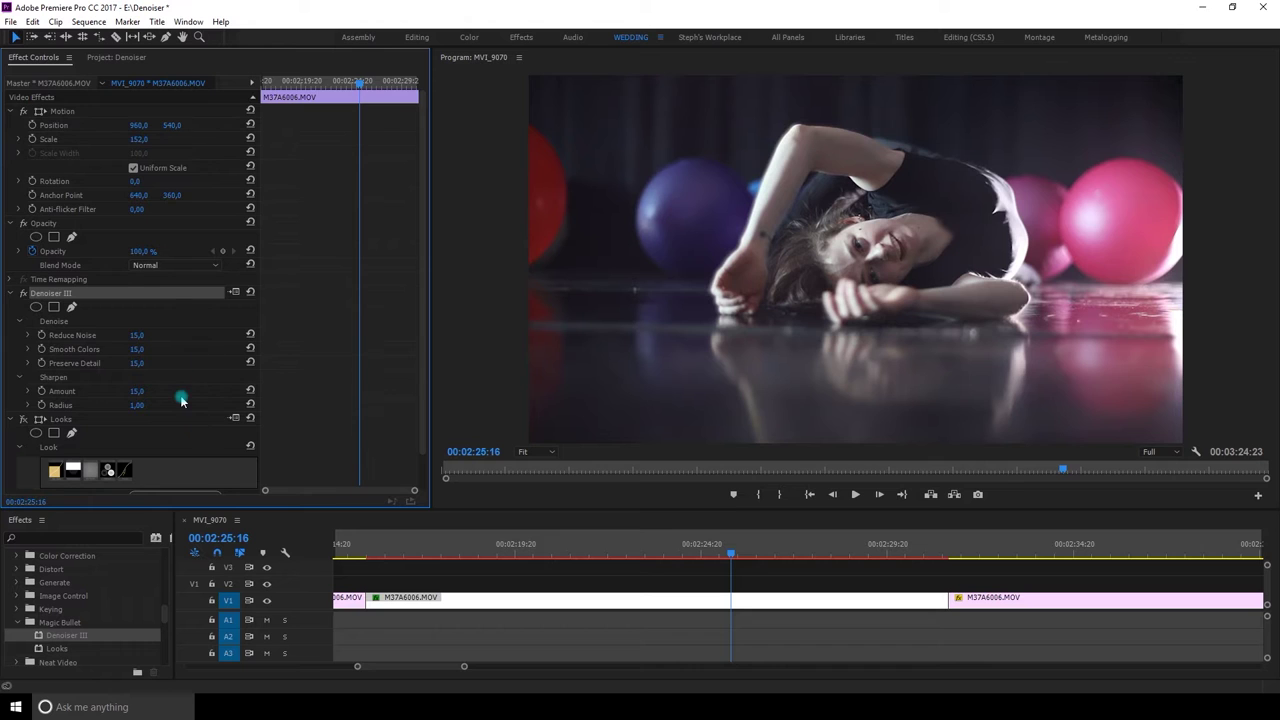
- Zoom the Program monitor to 200% and set Reduce Noise 74, Smooth Colors 54, Preserve Detail 82, Amount 20
{"action": "scroll", "coordinate": [181, 401], "scroll_direction": "down", "scroll_amount": 1}
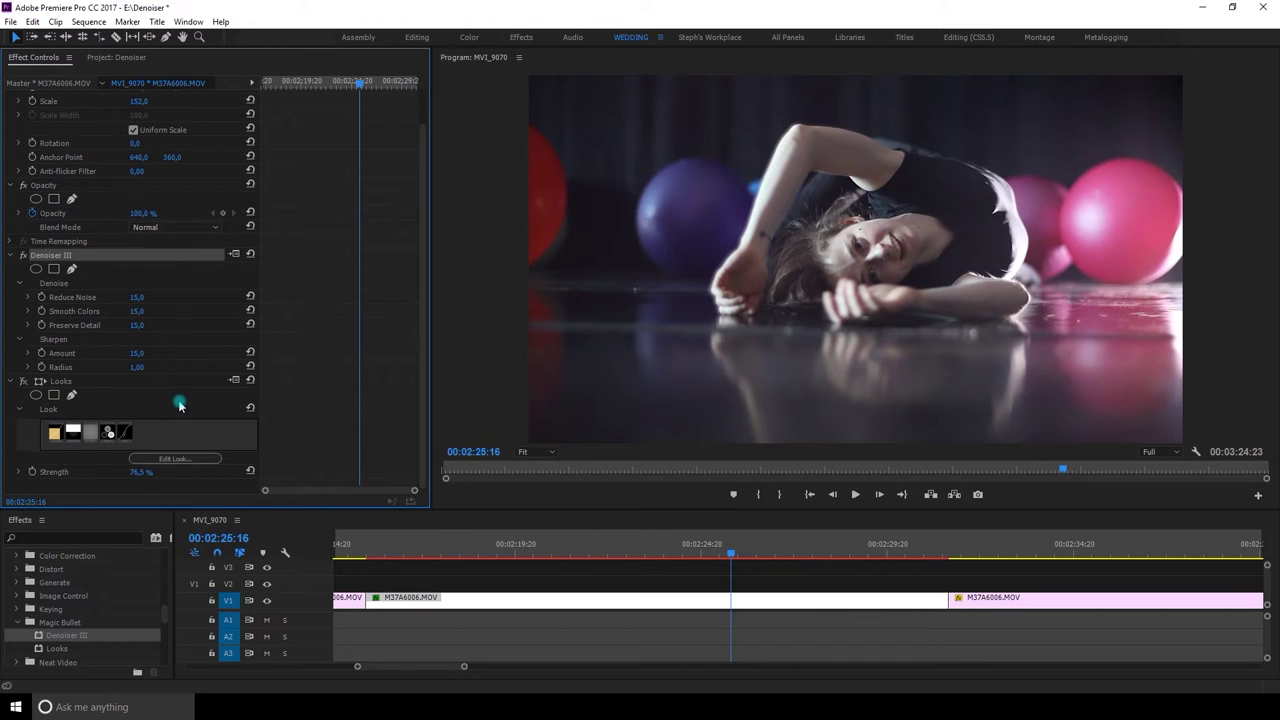
{"action": "left_click", "coordinate": [548, 455]}
{"action": "left_click", "coordinate": [562, 574]}
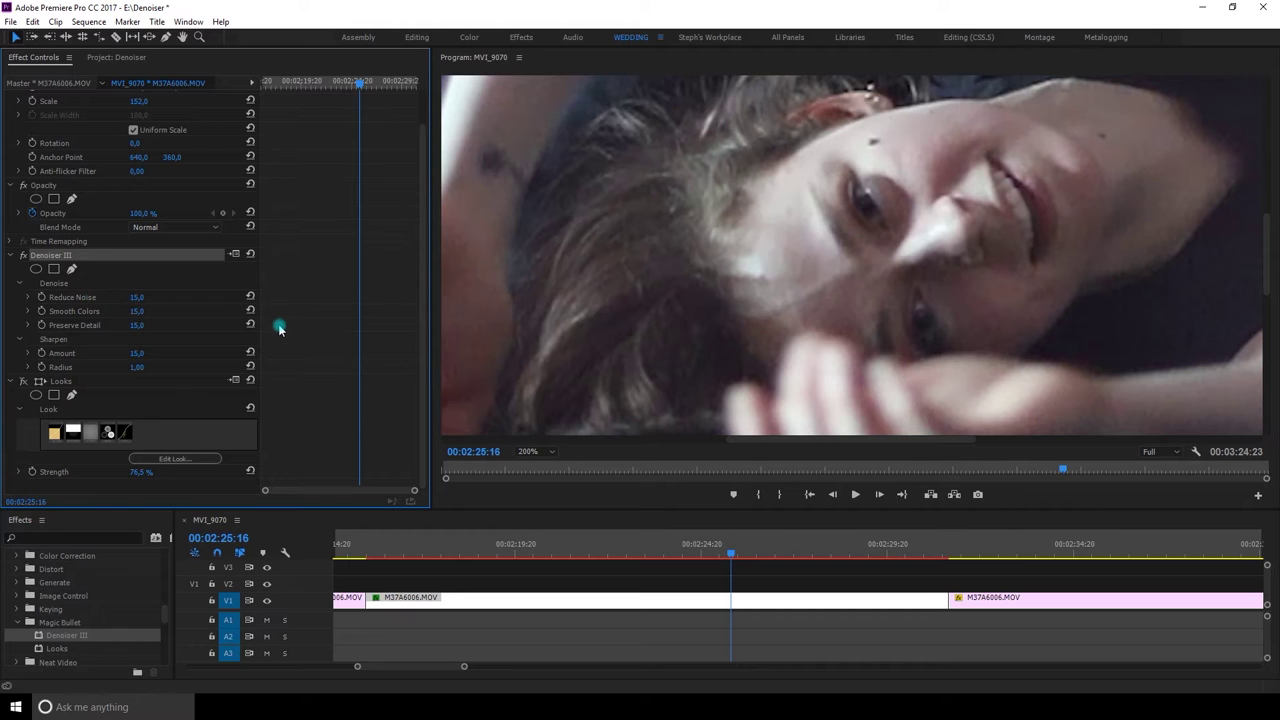
{"action": "left_click", "coordinate": [136, 297]}
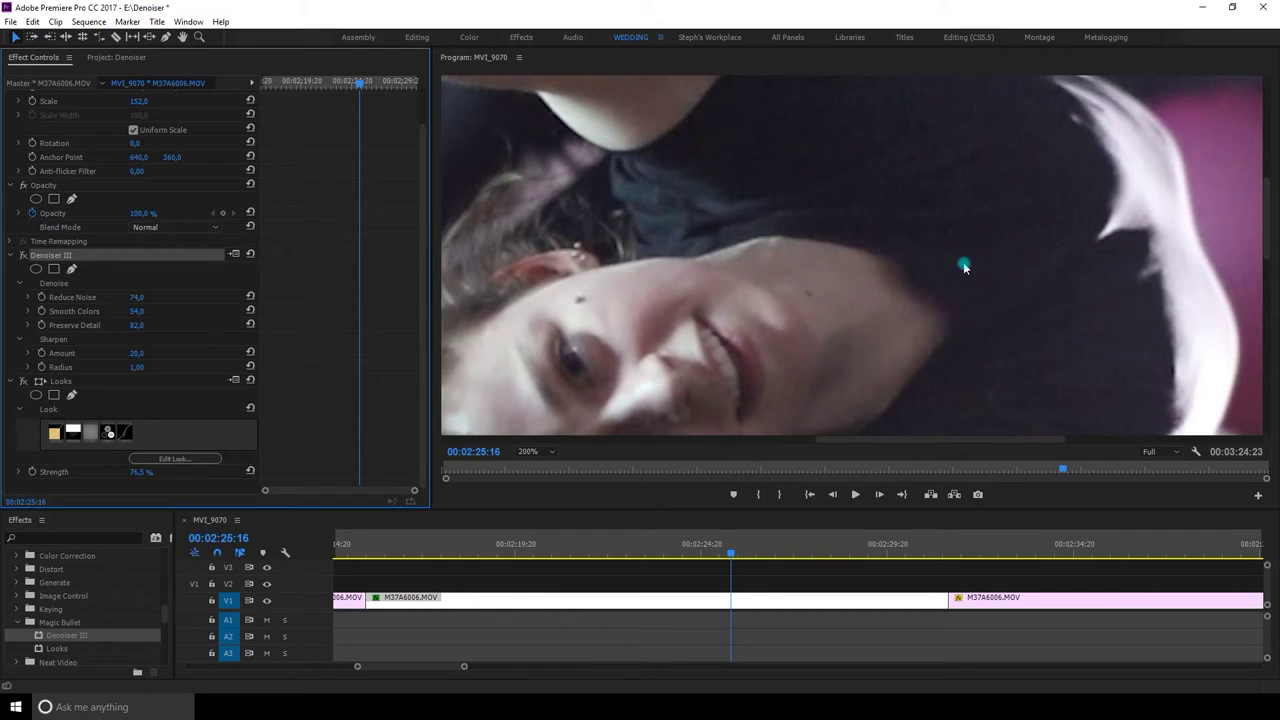
- Zoom the Program monitor to 400% and retune Denoiser III: Reduce Noise 80, Smooth Colors 56
{"action": "left_click", "coordinate": [1168, 228]}
{"action": "key", "text": "="}
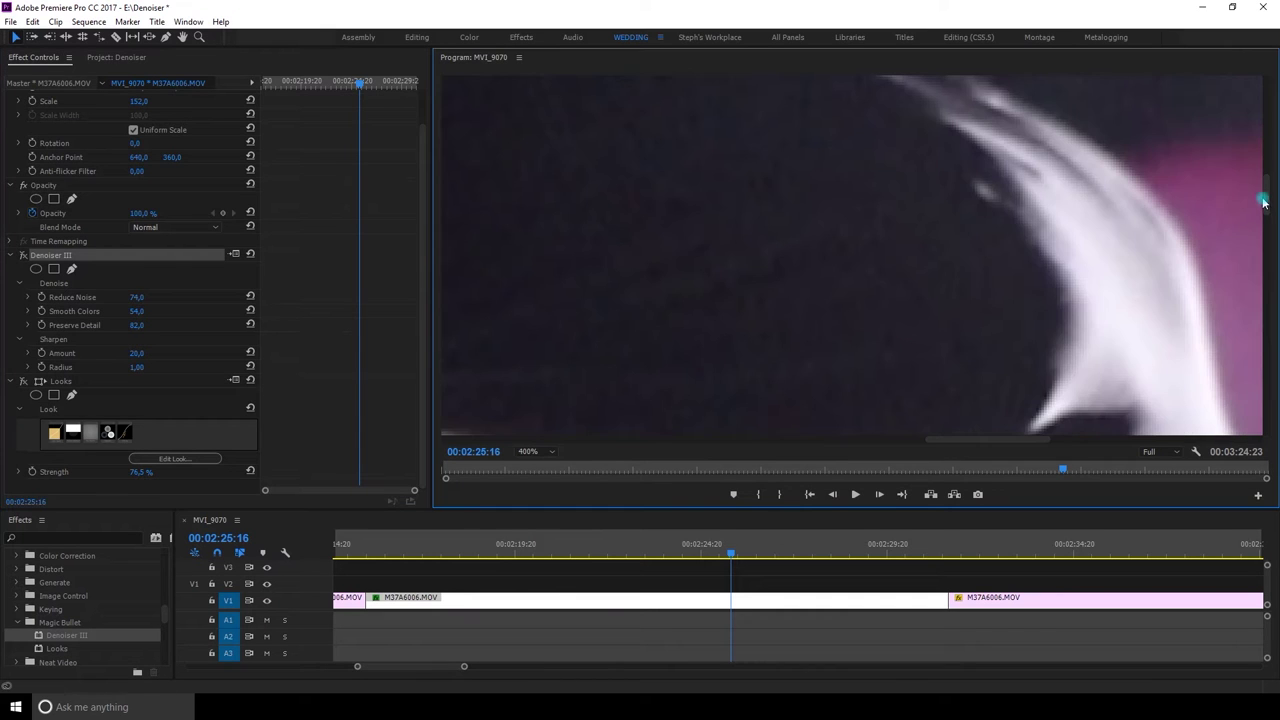
{"action": "left_click_drag", "start_coordinate": [978, 443], "coordinate": [951, 440]}
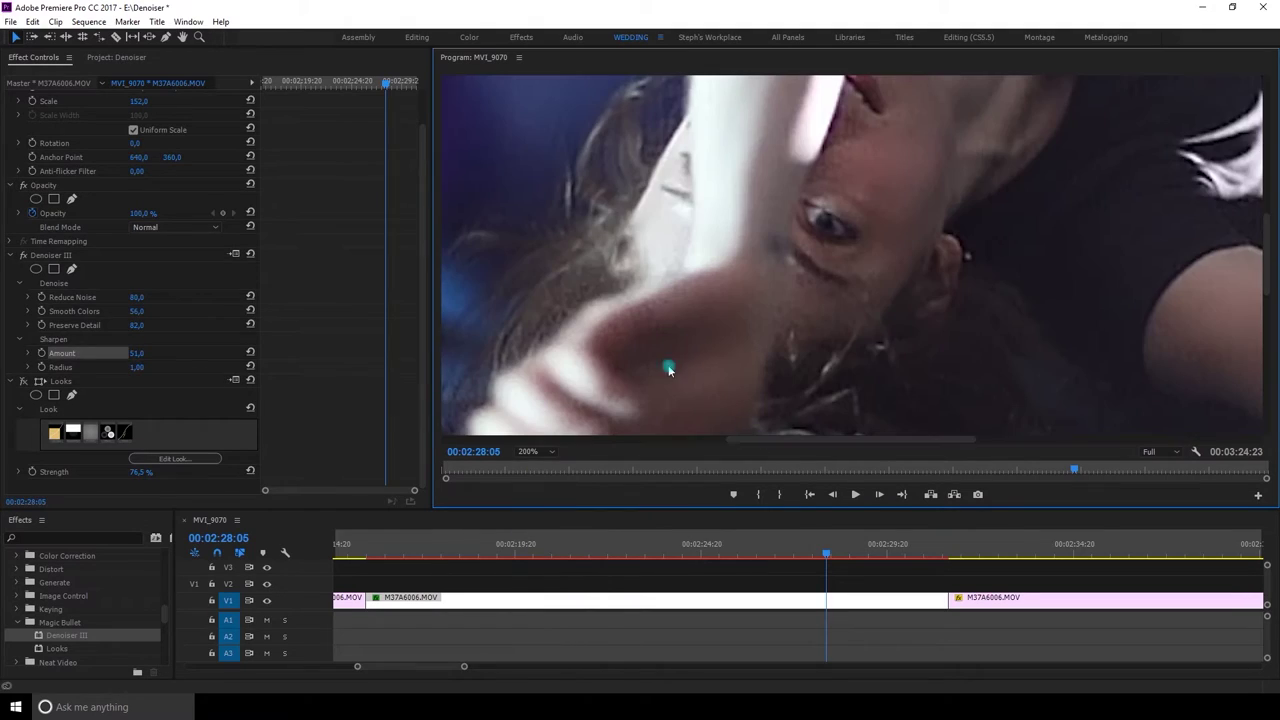
- Set Sharpen Amount 29 and Radius 1.10, then toggle Denoiser III off and on to compare
{"action": "left_click", "coordinate": [828, 558]}
{"action": "key", "text": "shift+5"}
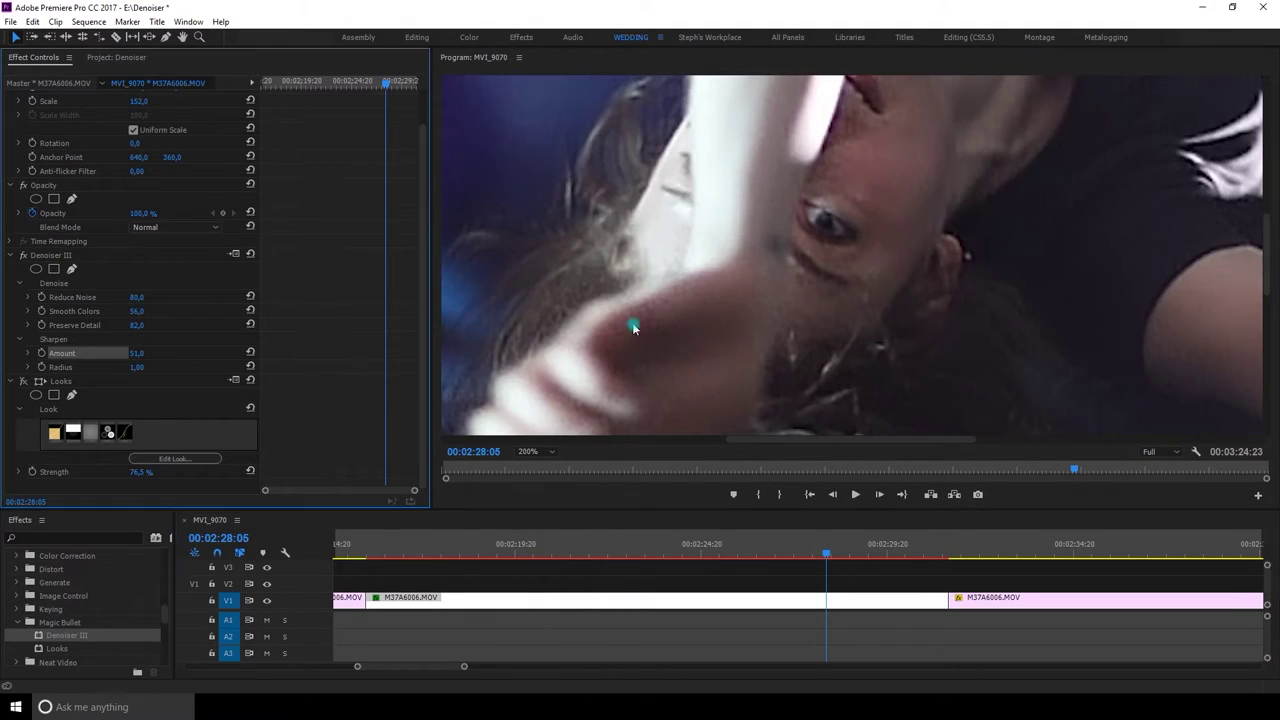
{"action": "left_click", "coordinate": [22, 256]}
{"action": "left_click", "coordinate": [22, 256]}
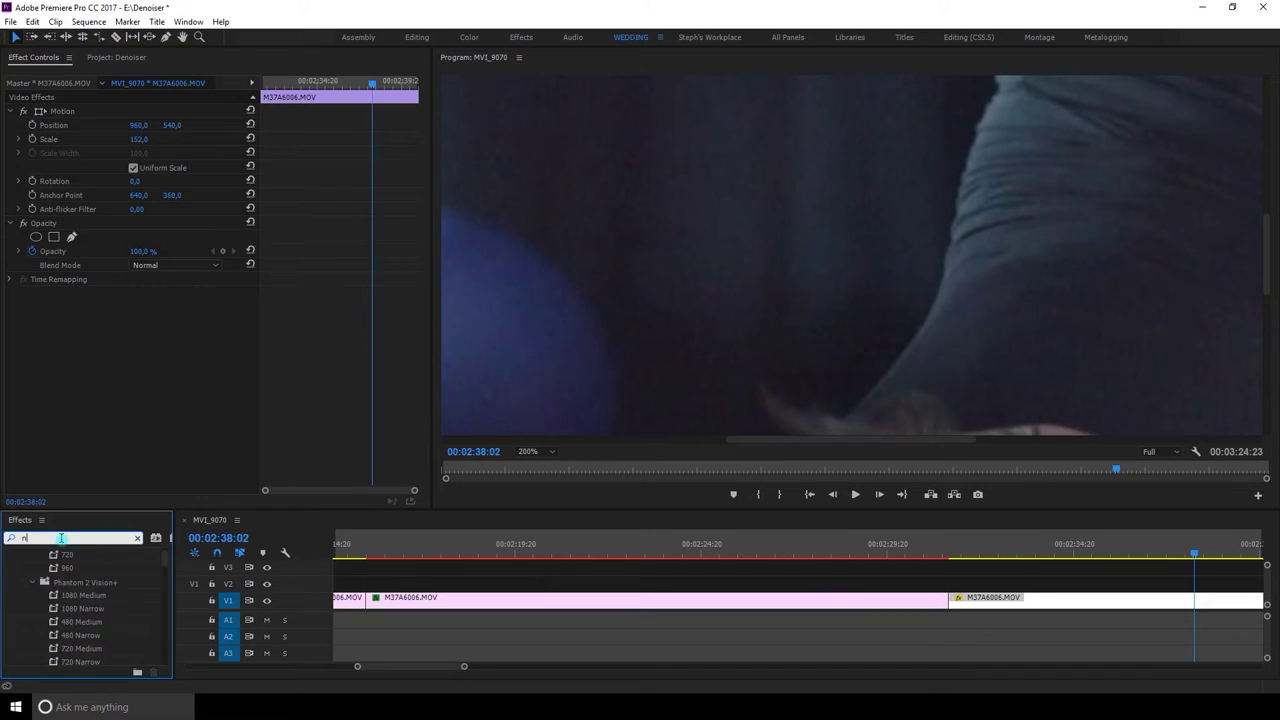
- Apply Neat Video's Reduce noise to the later M37A6006.MOV clip and open its Setup window
{"action": "left_click_drag", "start_coordinate": [68, 635], "coordinate": [239, 296]}
{"action": "left_click", "coordinate": [235, 294]}
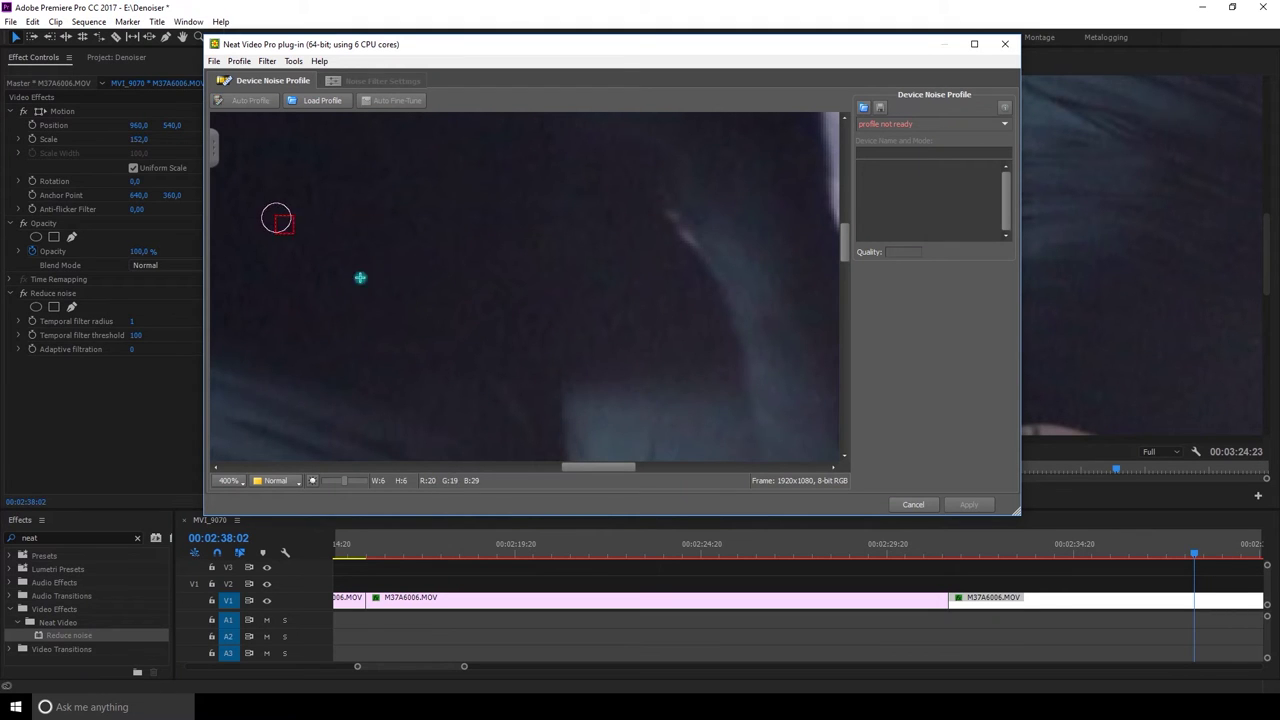
- Build a Neat Video noise profile from a flat dark area of the frame
{"action": "left_click_drag", "start_coordinate": [360, 277], "coordinate": [518, 334]}
{"action": "left_click", "coordinate": [586, 331]}
{"action": "left_click", "coordinate": [400, 84]}
- Set Neat Video sharpening Amount to 30%, apply, and view the Program monitor at 200%
{"action": "scroll", "coordinate": [651, 363], "scroll_direction": "down", "scroll_amount": 2}
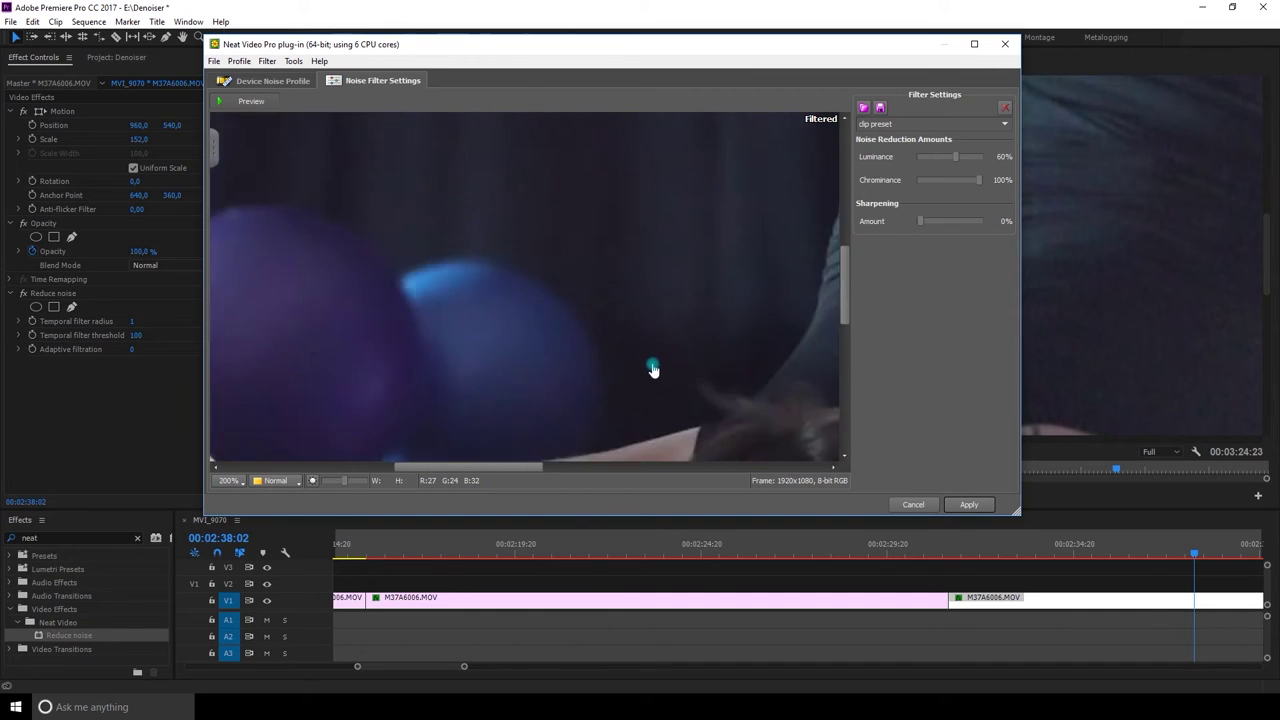
{"action": "left_click_drag", "start_coordinate": [709, 374], "coordinate": [706, 367]}
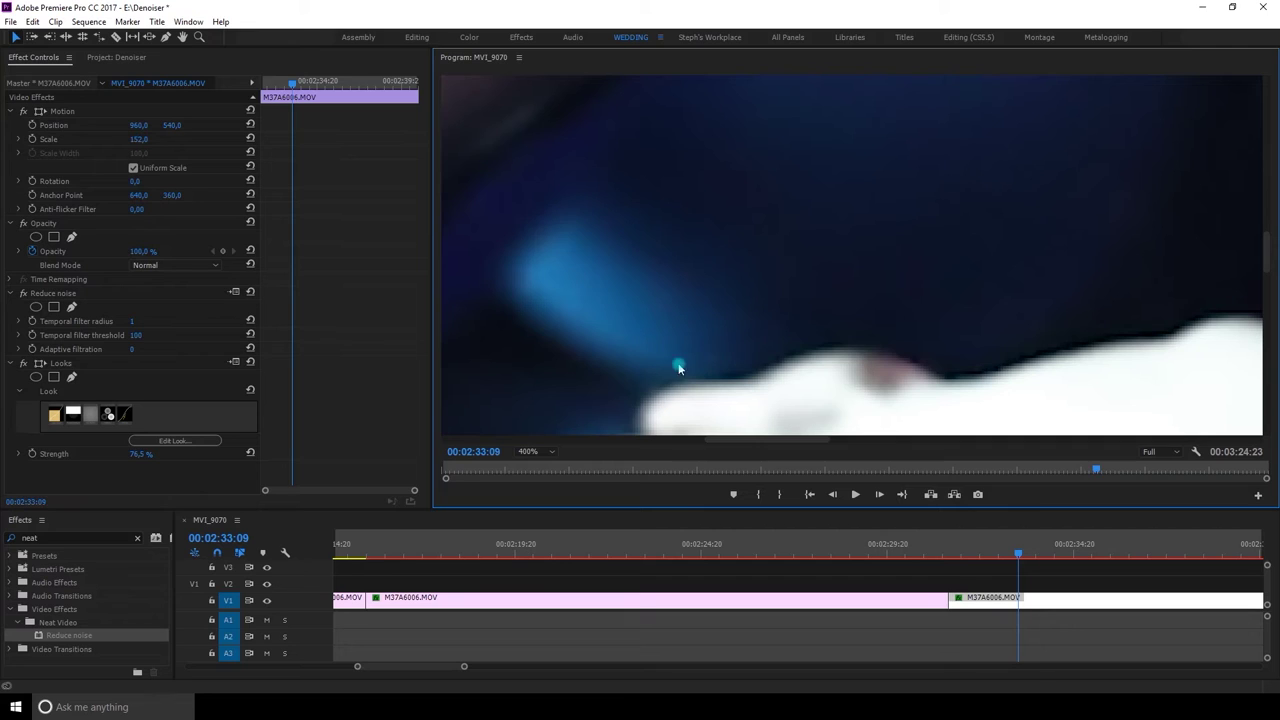
{"action": "left_click", "coordinate": [530, 451]}
{"action": "left_click", "coordinate": [548, 573]}
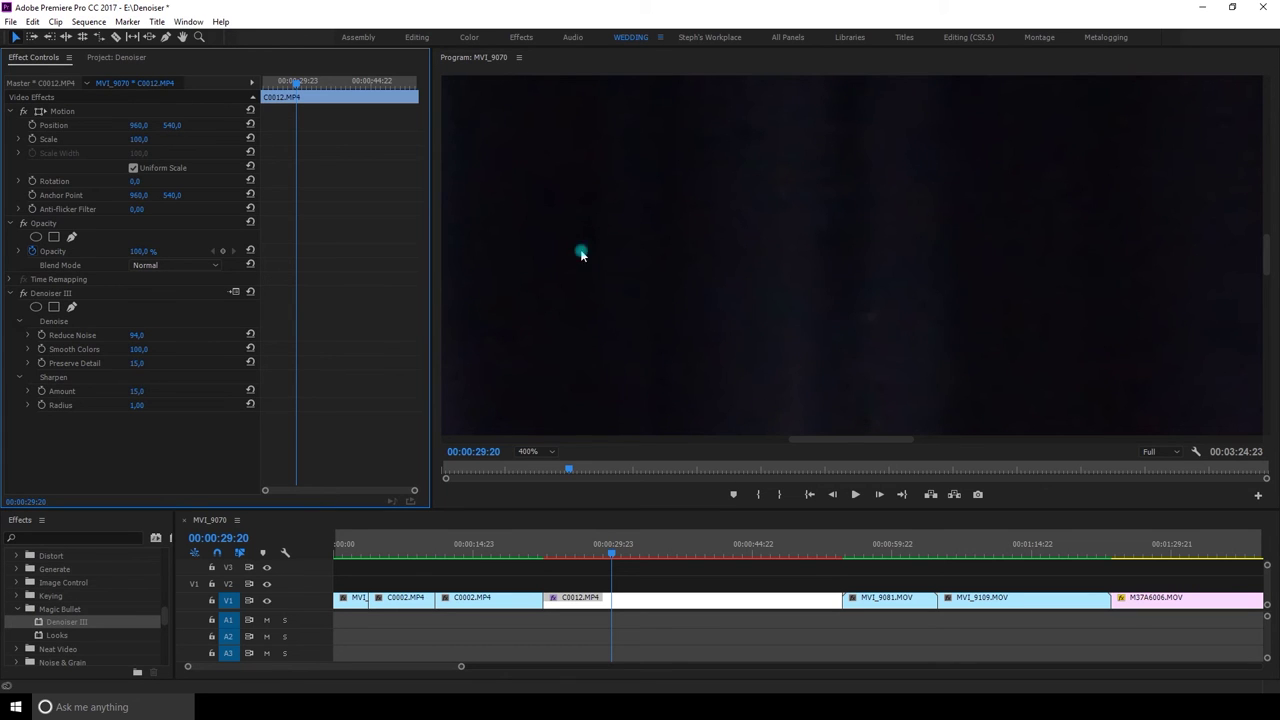
- View C0012.MP4 at 200% and toggle Denoiser III to compare against the raw noise
{"action": "left_click", "coordinate": [536, 452]}
{"action": "left_click", "coordinate": [545, 588]}
{"action": "left_click", "coordinate": [24, 293]}
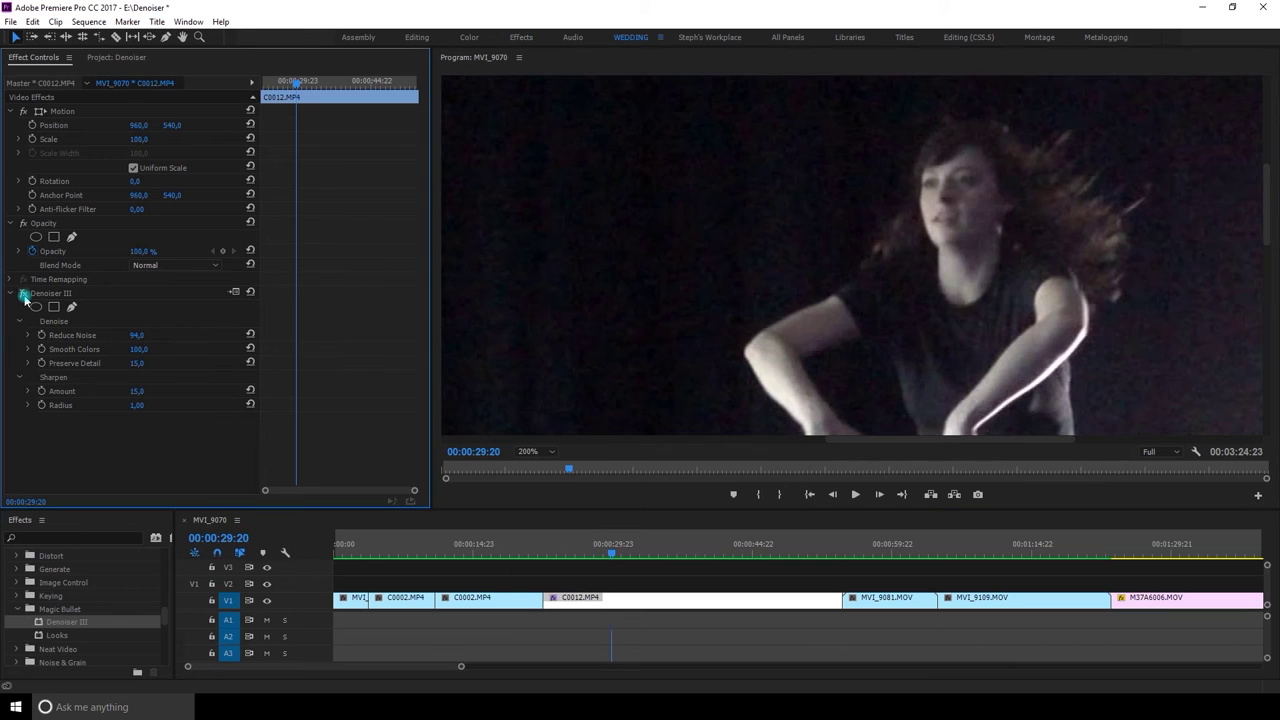
{"action": "left_click", "coordinate": [24, 294]}
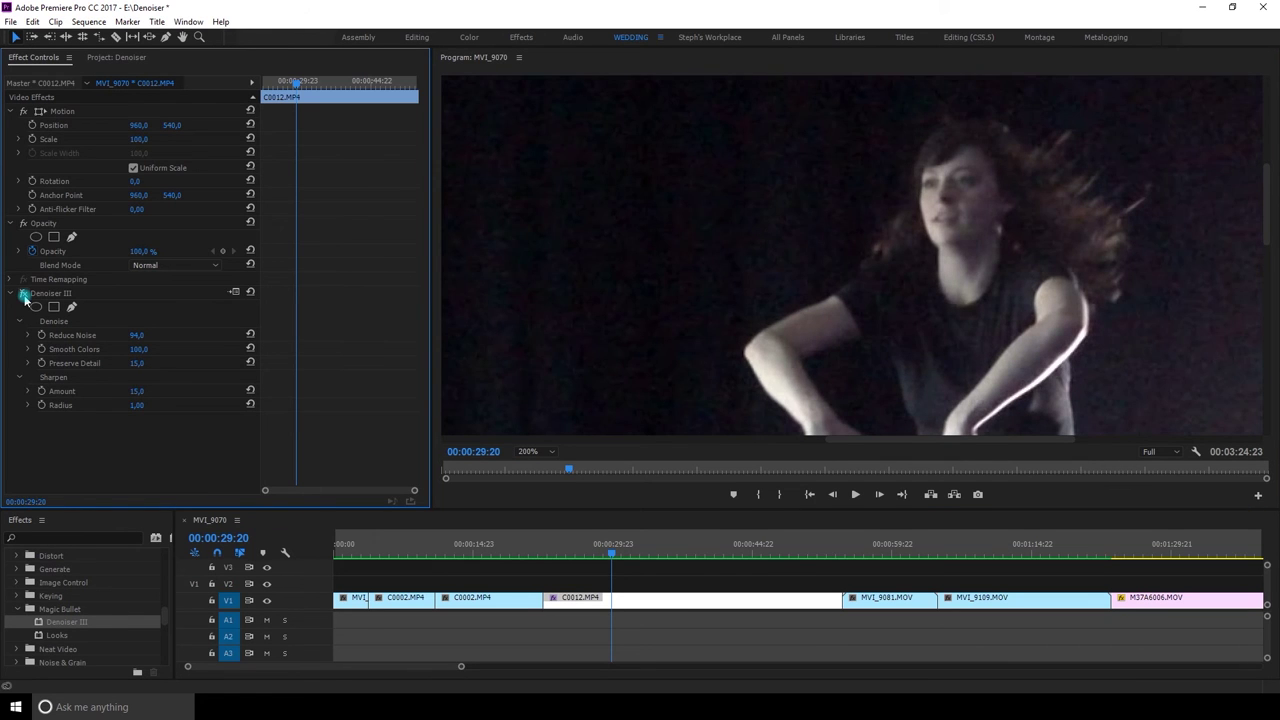